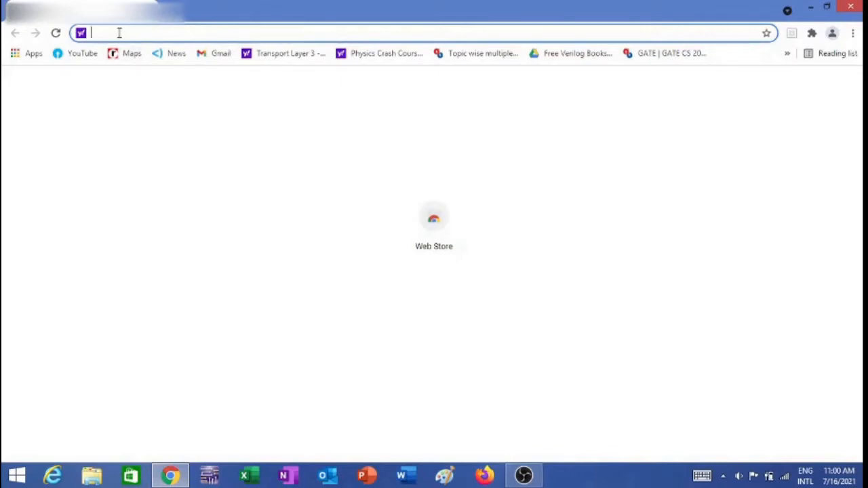
Enter the VPN portal address in Chrome to load its group, username and password login page
{"action": "type", "text": "d"}
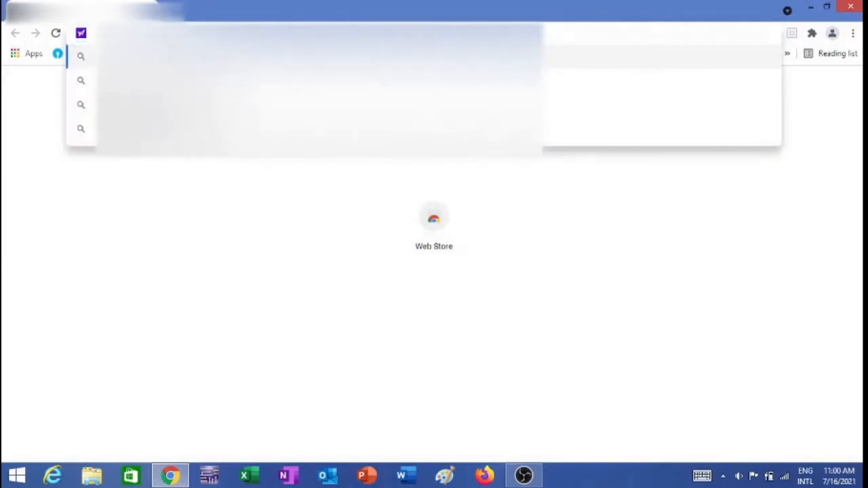
{"action": "type", "text": "ow"}
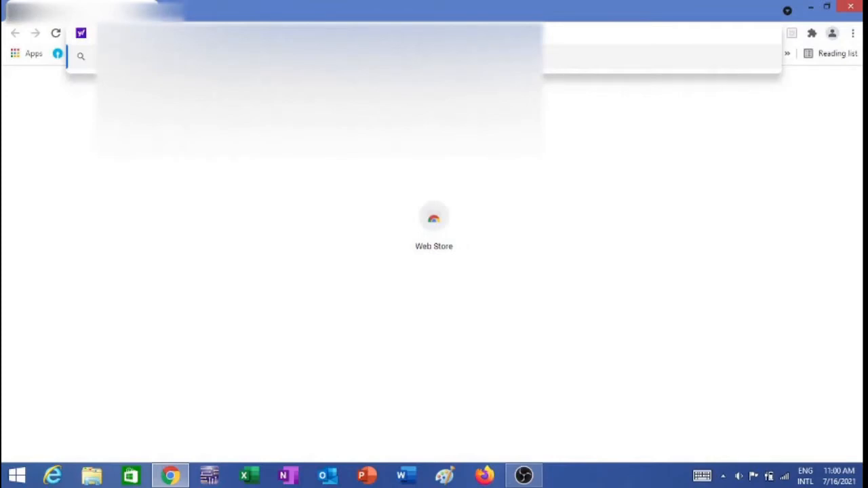
{"action": "type", "text": "o"}
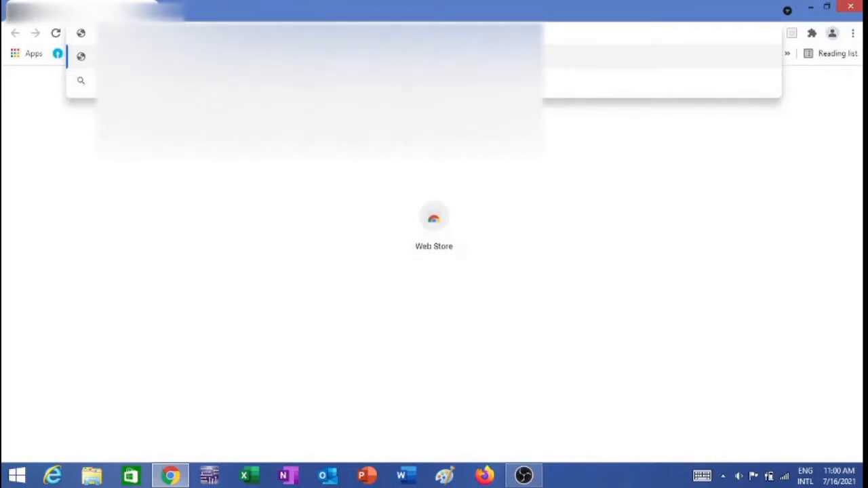
{"action": "key", "text": "Return"}
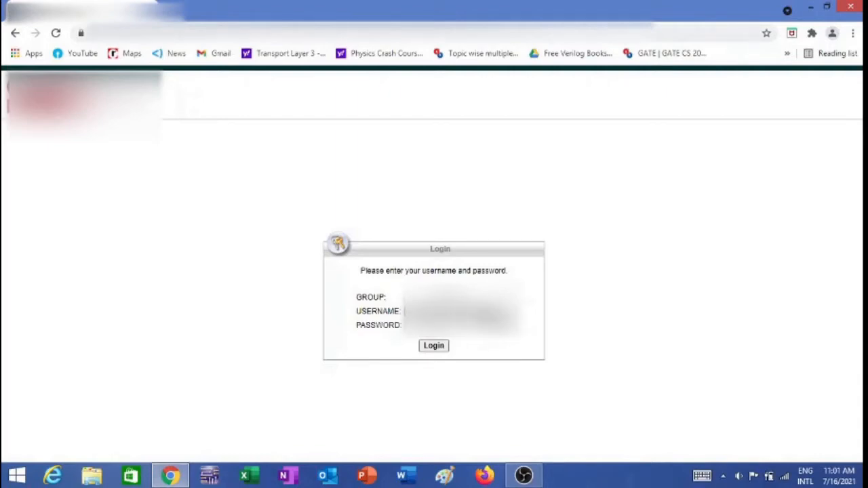
Log in to the VPN portal with the account password and continue past the notice
{"action": "left_click", "coordinate": [459, 326]}
{"action": "type", "text": "•"}
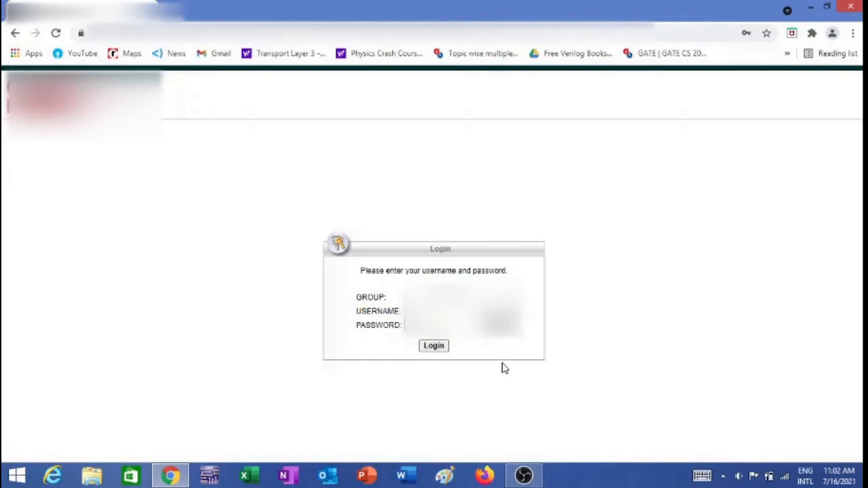
{"action": "left_click", "coordinate": [432, 350]}
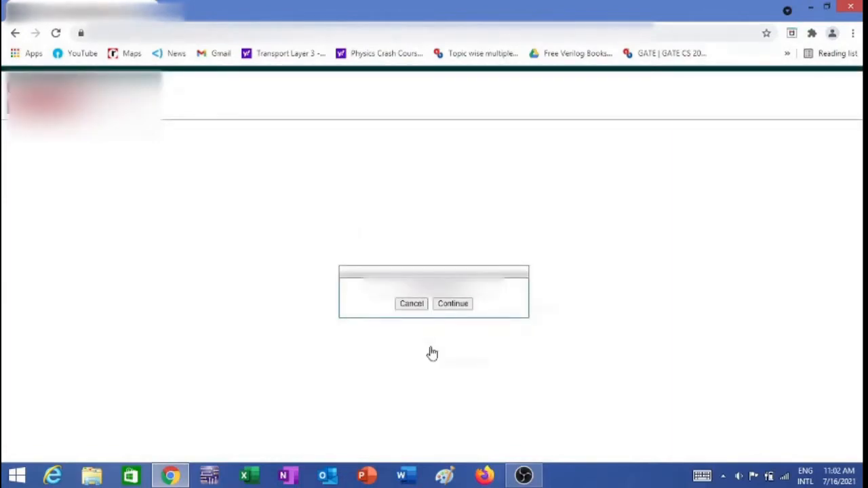
{"action": "left_click", "coordinate": [453, 303]}
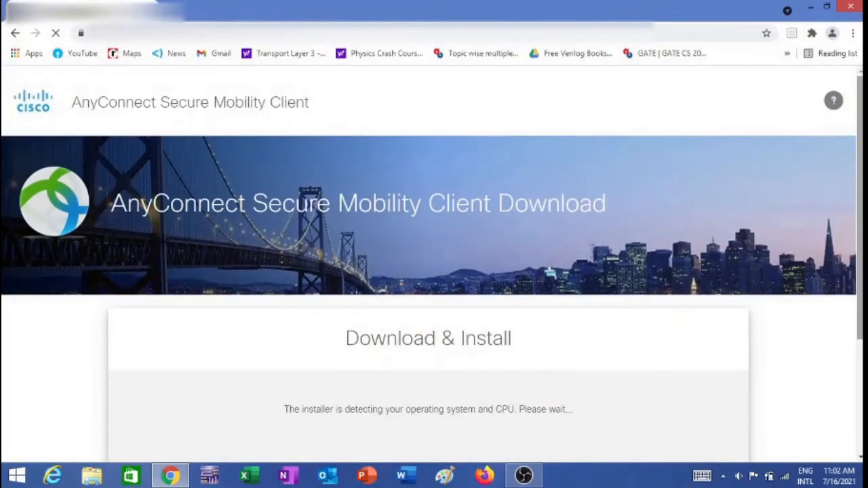
Scroll down to the Download for Windows button once detection finishes, then bring up the Start screen
{"action": "scroll", "coordinate": [860, 203], "scroll_direction": "down", "scroll_amount": 2}
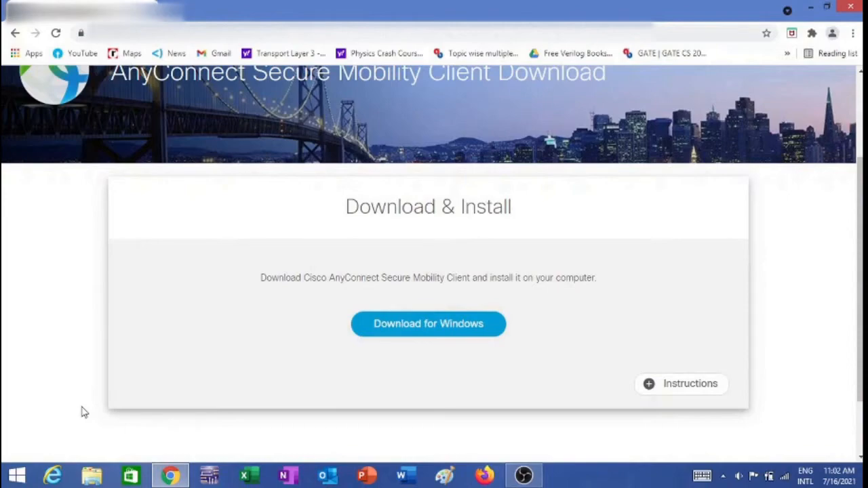
{"action": "left_click", "coordinate": [17, 478]}
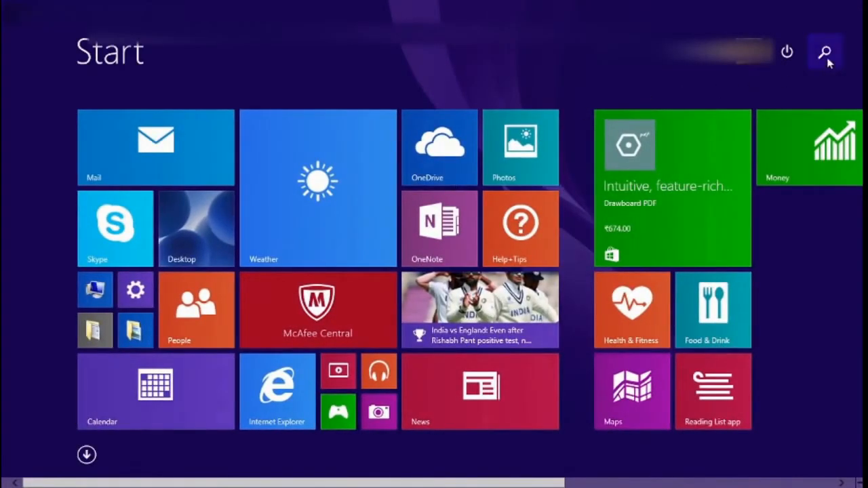
Search the Start screen for 'cisco' and launch Cisco AnyConnect Secure Mobility Client
{"action": "left_click", "coordinate": [826, 54]}
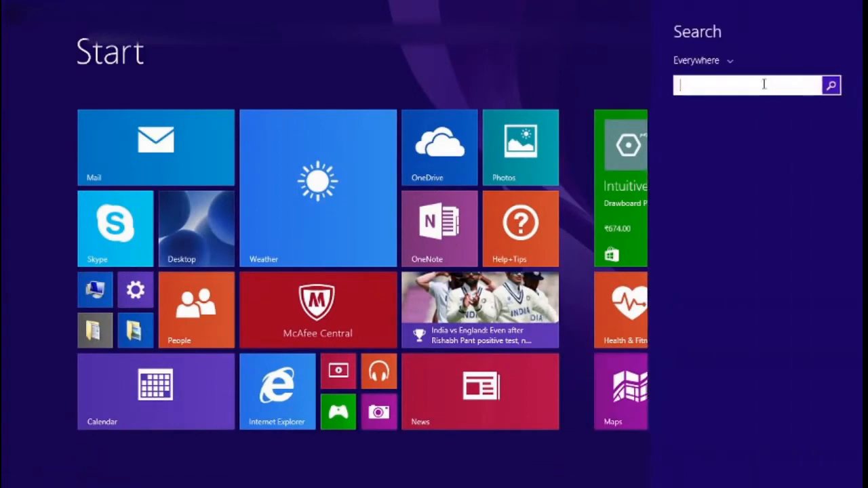
{"action": "type", "text": "c"}
{"action": "type", "text": "isco"}
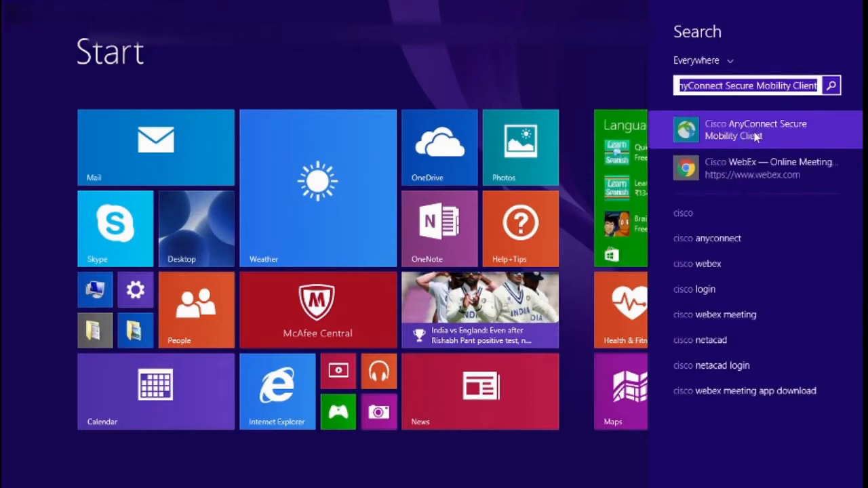
{"action": "left_click", "coordinate": [753, 136]}
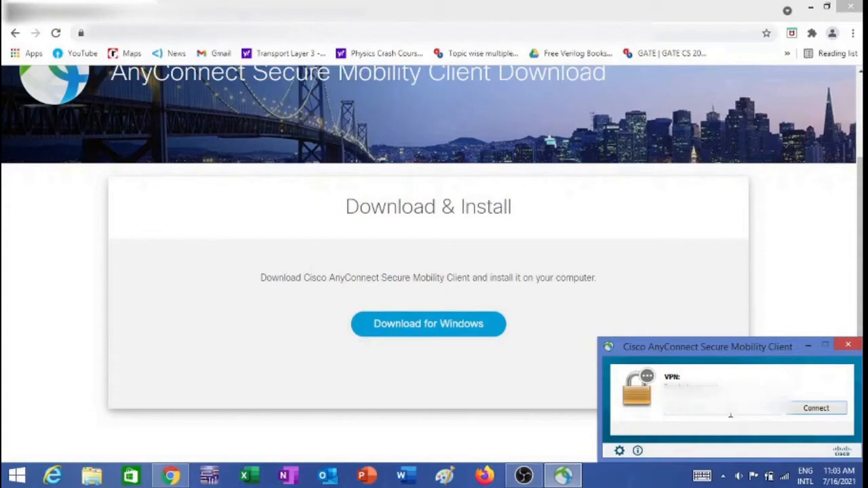
Connect AnyConnect to the VPN server with group, username and password, accepting the banner
{"action": "left_click", "coordinate": [817, 409]}
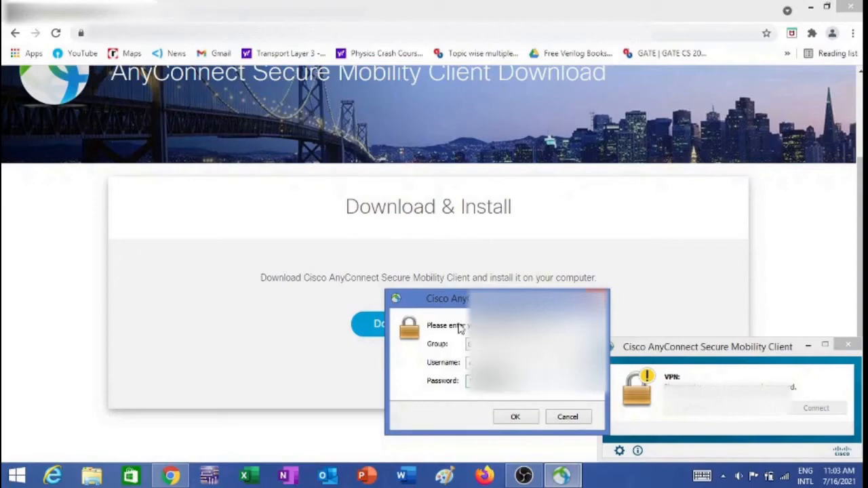
{"action": "left_click", "coordinate": [514, 417]}
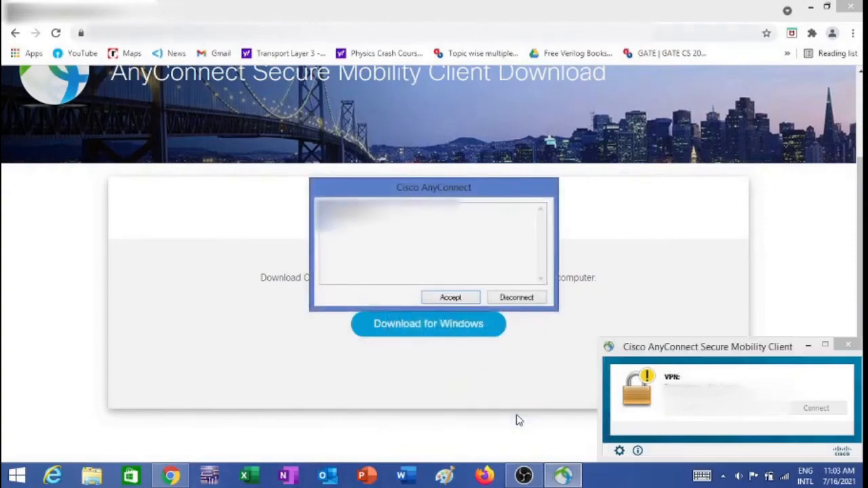
{"action": "left_click", "coordinate": [451, 299]}
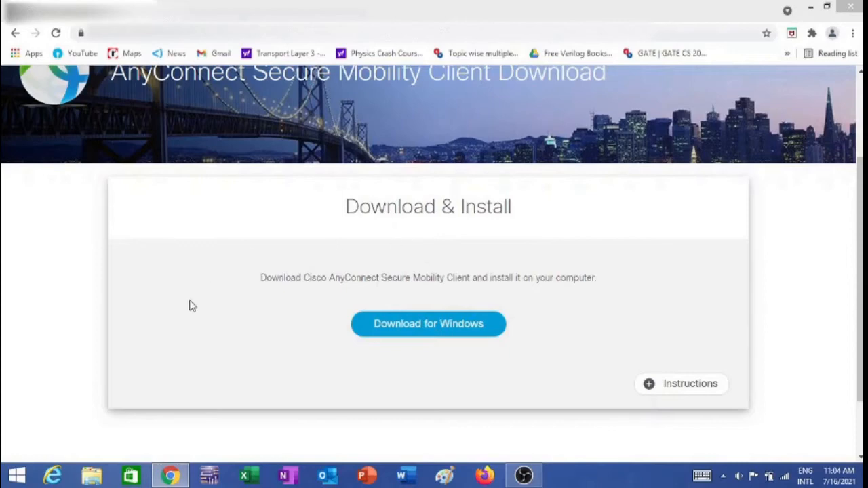
Search the Start screen for 'remote' and launch Remote Desktop Connection
{"action": "left_click", "coordinate": [16, 475]}
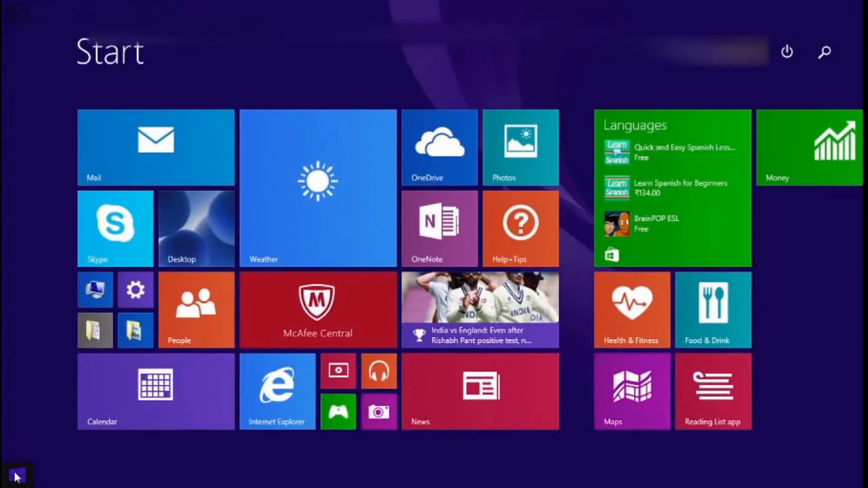
{"action": "left_click", "coordinate": [824, 53]}
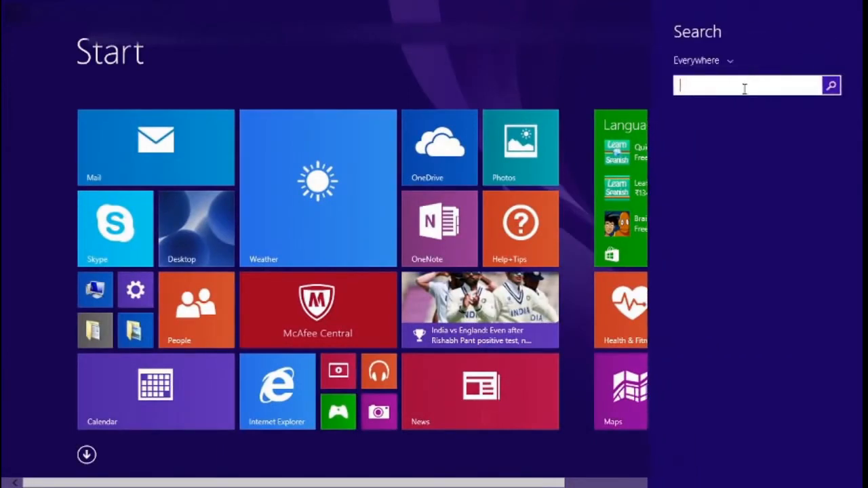
{"action": "type", "text": "re"}
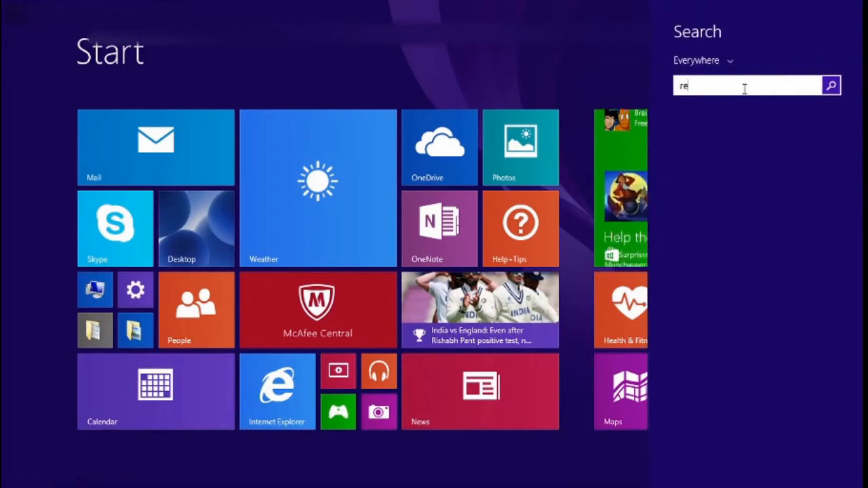
{"action": "type", "text": "mote"}
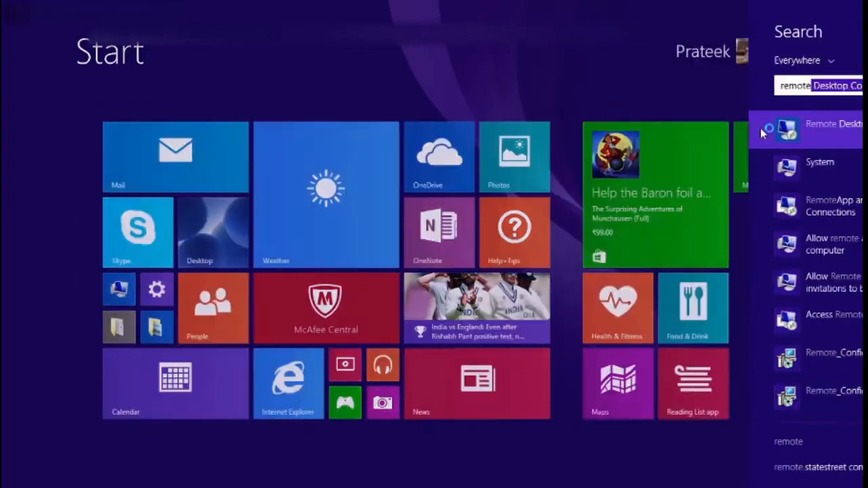
{"action": "left_click", "coordinate": [761, 128]}
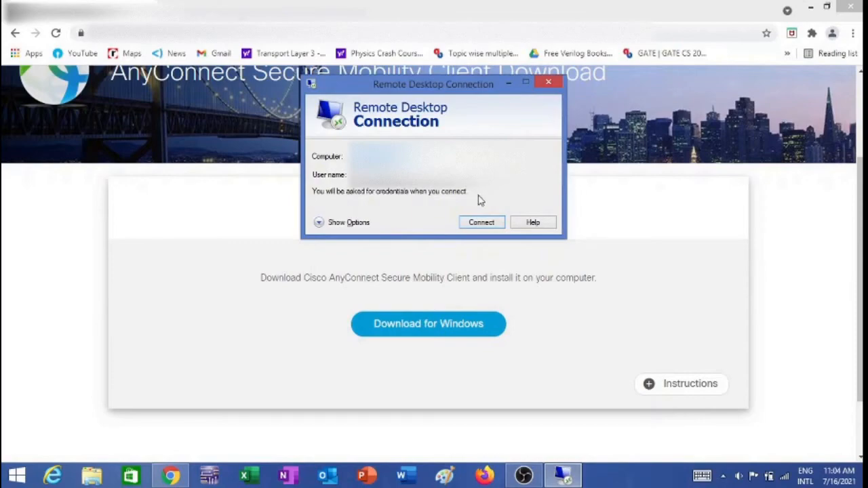
Connect to the remote computer with the login credentials, accepting its unverified certificate
{"action": "left_click", "coordinate": [481, 223]}
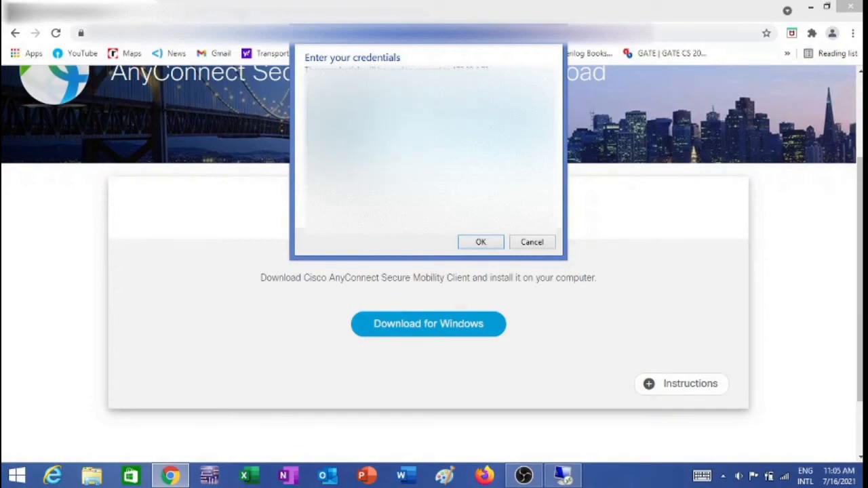
{"action": "left_click", "coordinate": [479, 243]}
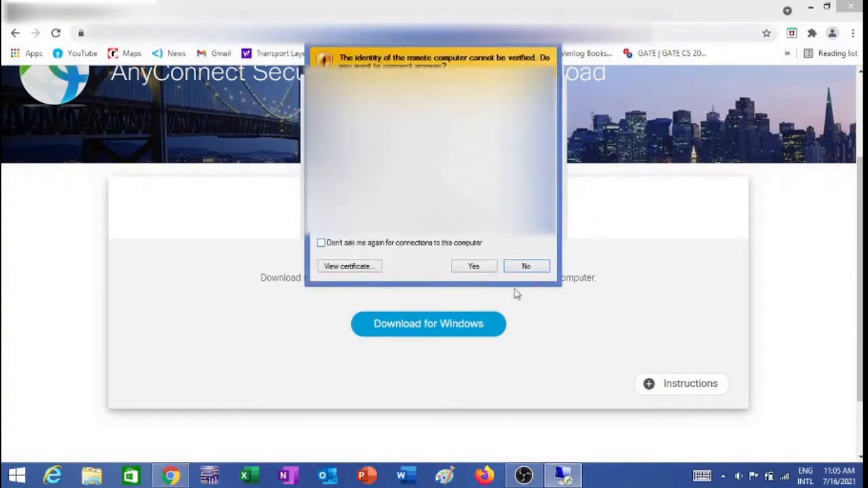
{"action": "left_click", "coordinate": [473, 266]}
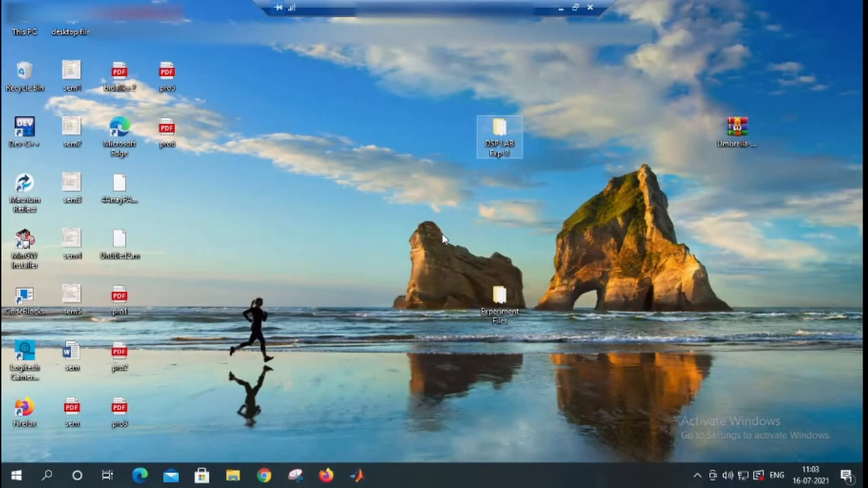
Open and close the remote DSP LAB Exp-8 folder, then disconnect the remote session
{"action": "double_click", "coordinate": [499, 132]}
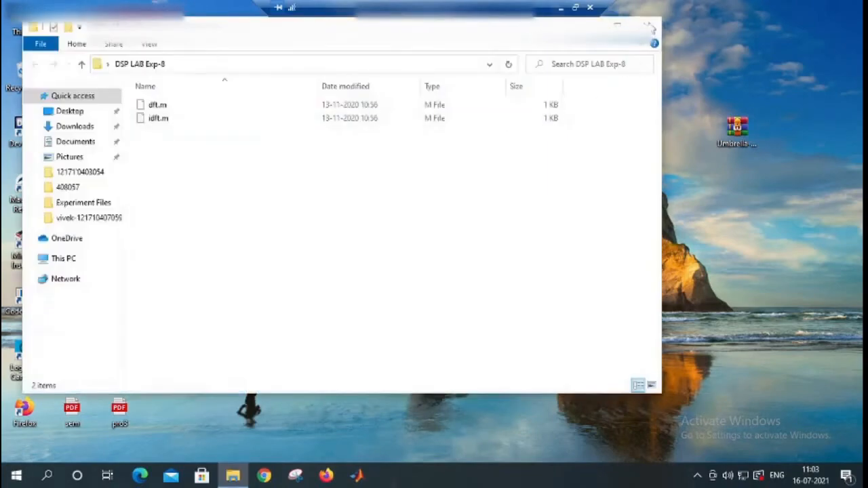
{"action": "left_click", "coordinate": [647, 27]}
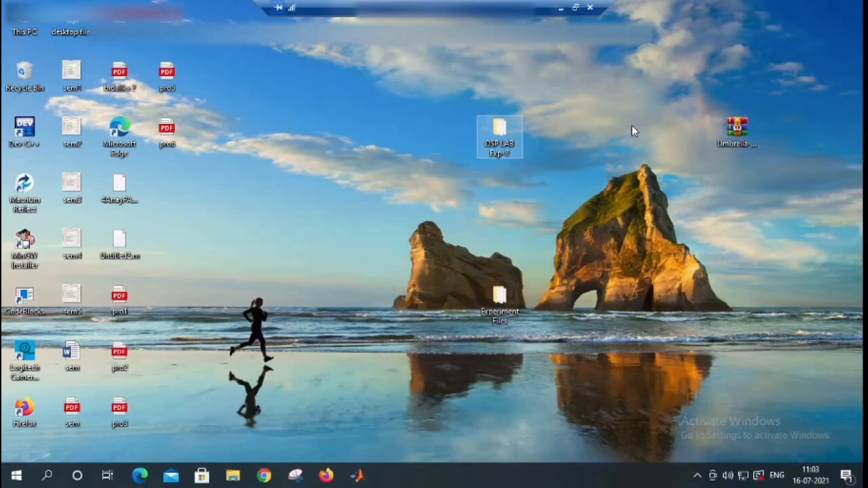
{"action": "left_click", "coordinate": [591, 10]}
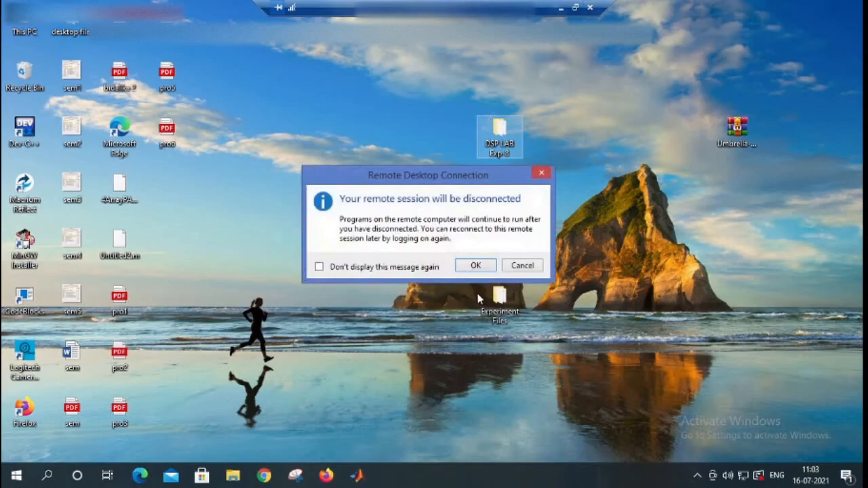
{"action": "left_click", "coordinate": [478, 267]}
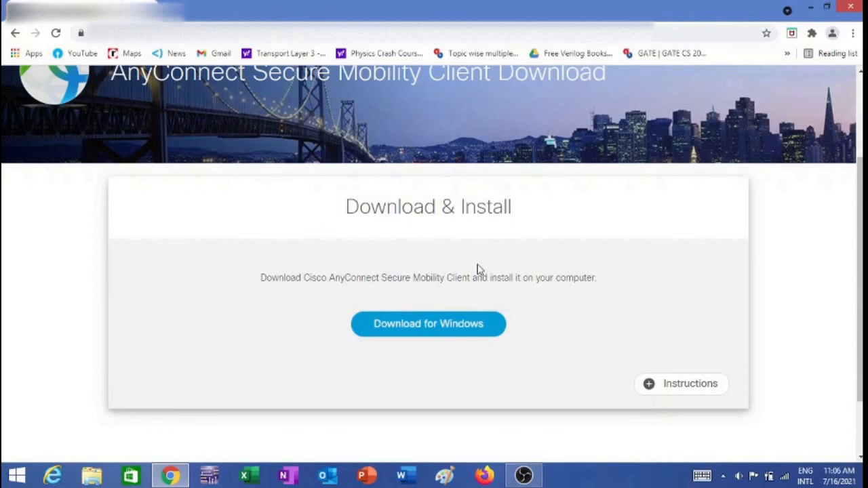
Relaunch AnyConnect from a 'cisc' Start search, disconnect the VPN, and close the client window
{"action": "left_click", "coordinate": [17, 477]}
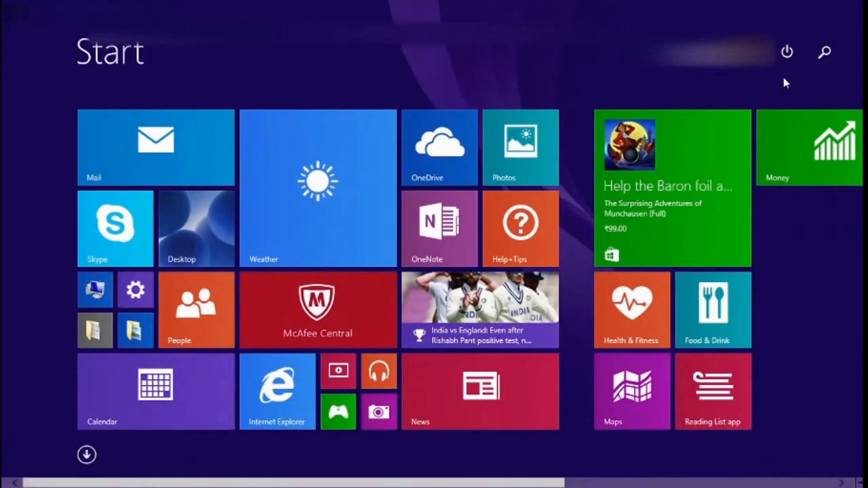
{"action": "left_click", "coordinate": [825, 55]}
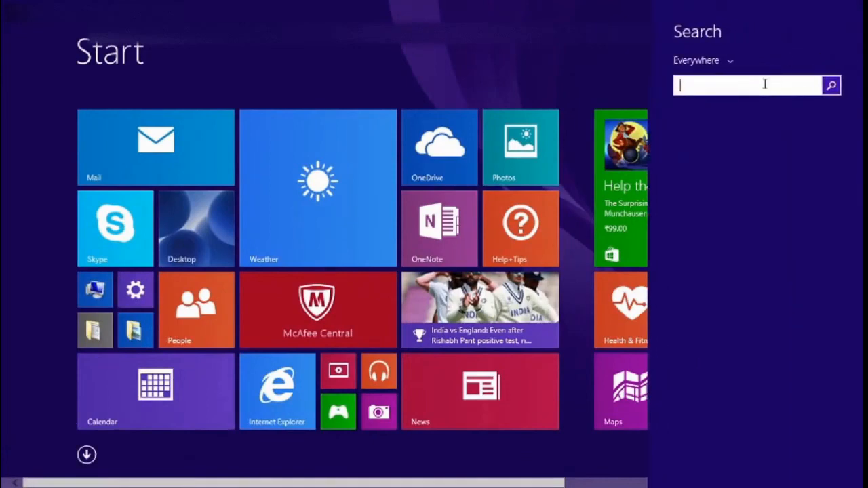
{"action": "type", "text": "cisc"}
{"action": "key", "text": "Down"}
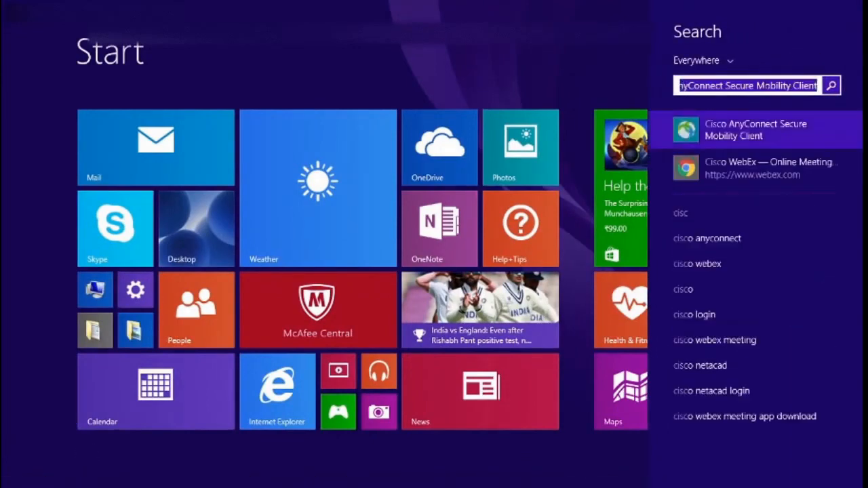
{"action": "left_click", "coordinate": [736, 132]}
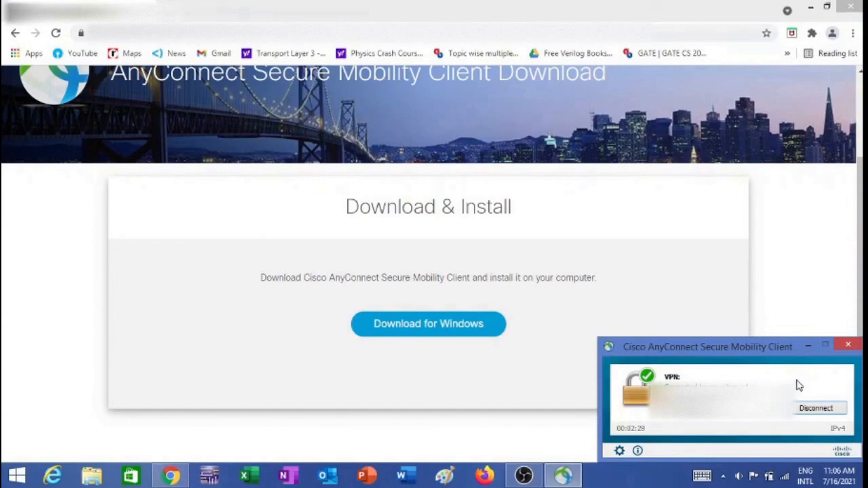
{"action": "left_click", "coordinate": [815, 411]}
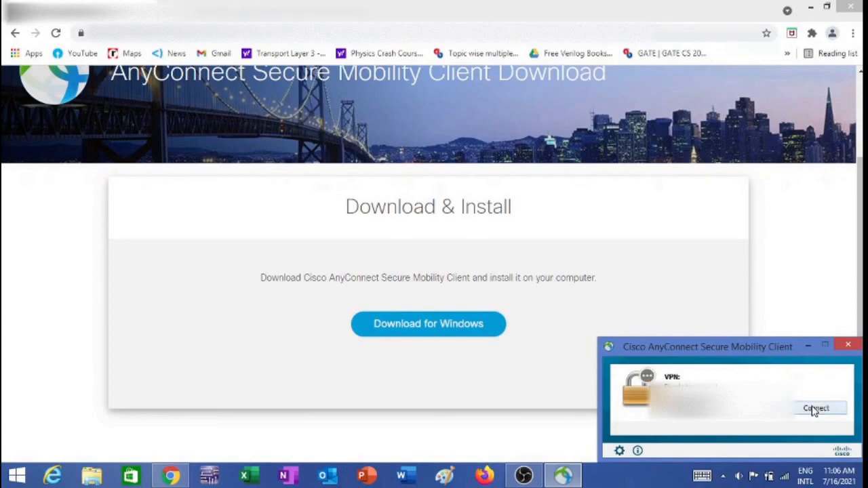
{"action": "left_click", "coordinate": [849, 348]}
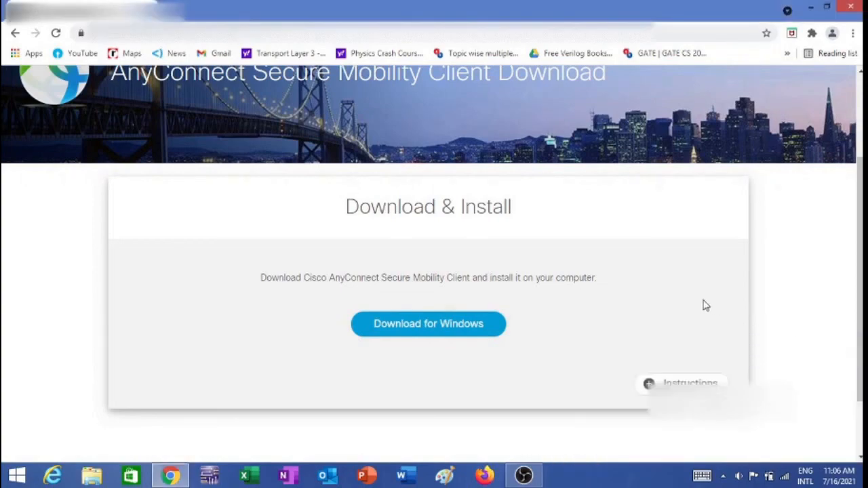